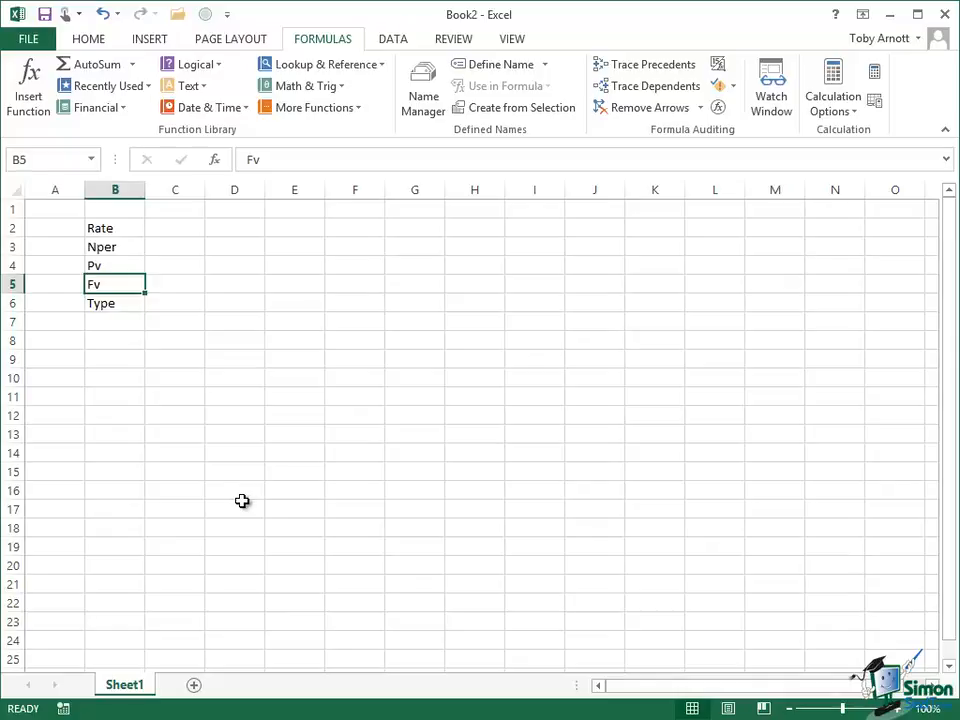
Step: Label cell B8 below the list of arguments as Payment
left_click(109, 339)
type("Payment")
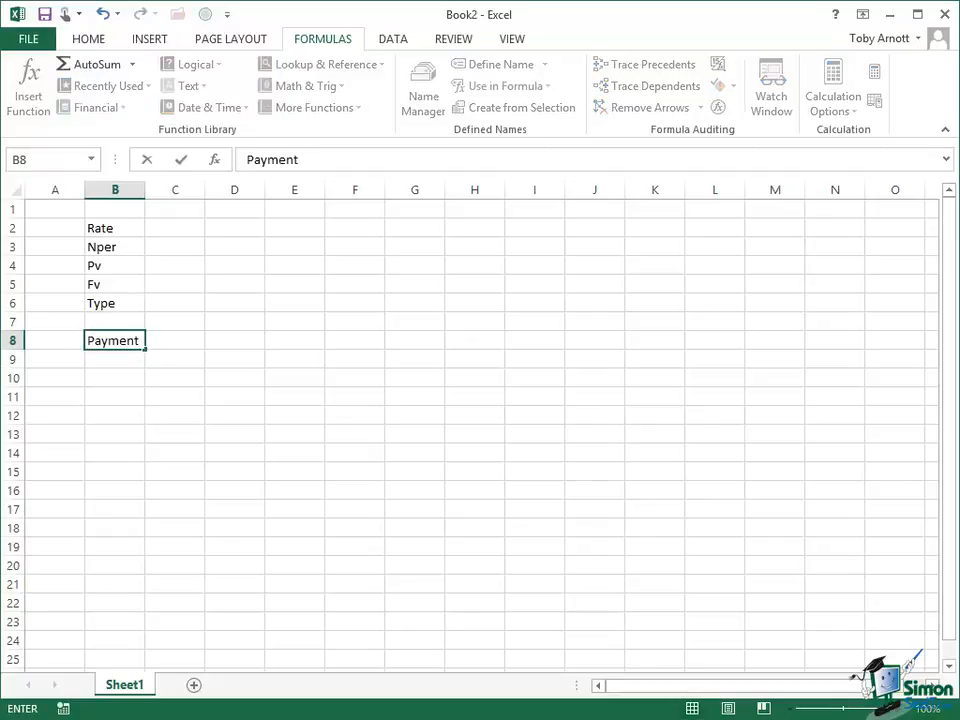
left_click(173, 341)
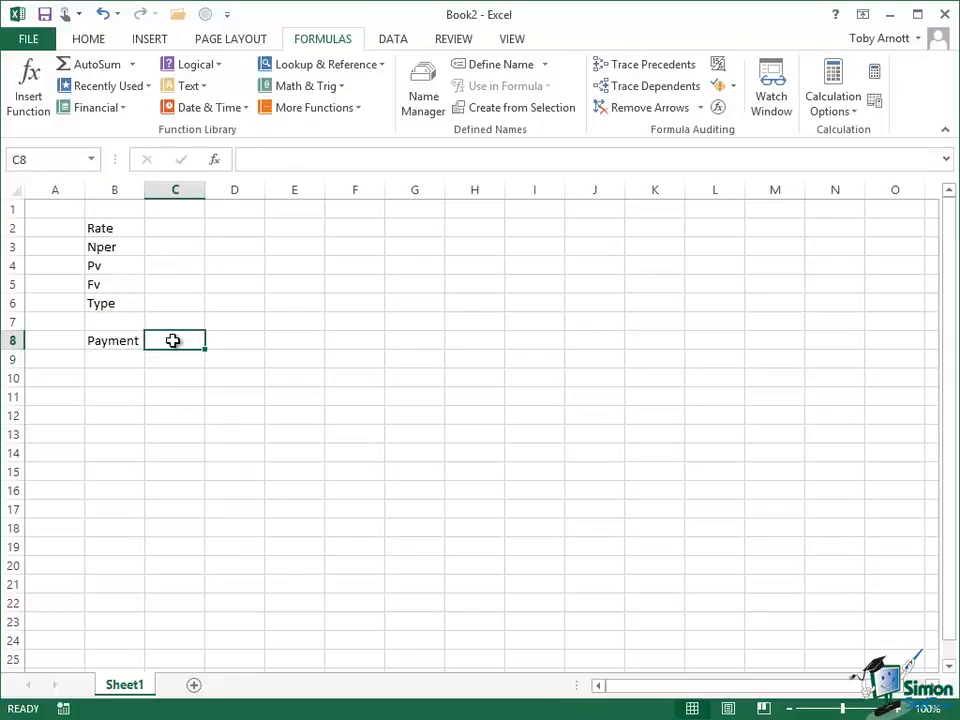
Step: Begin a PMT function in C8 and read the descriptions of its Rate, Nper, Pv and Fv arguments
left_click(250, 159)
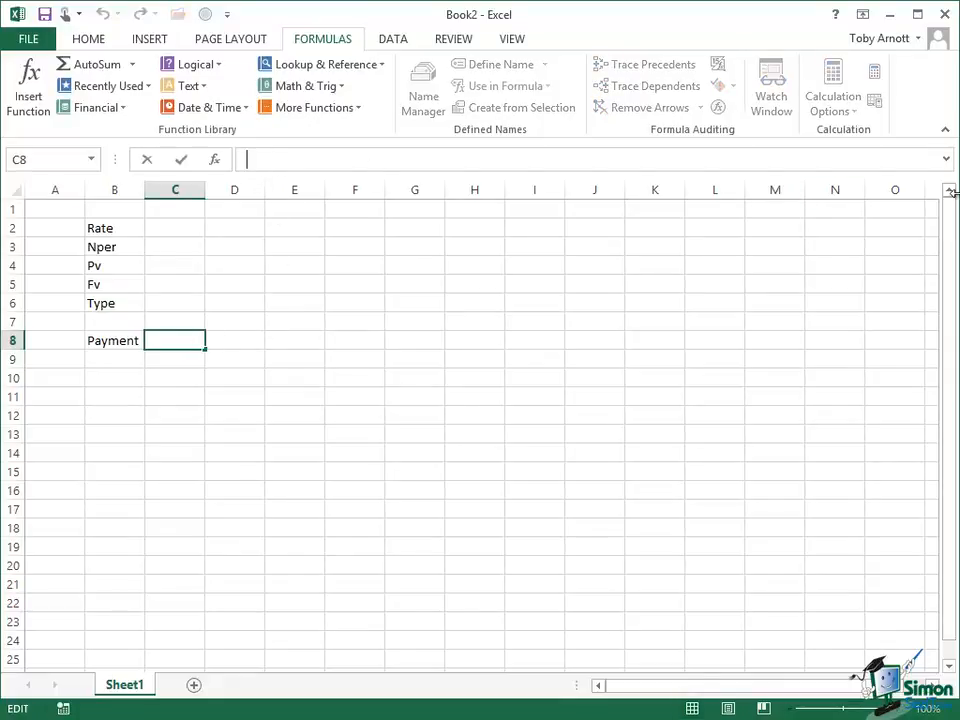
type("=P")
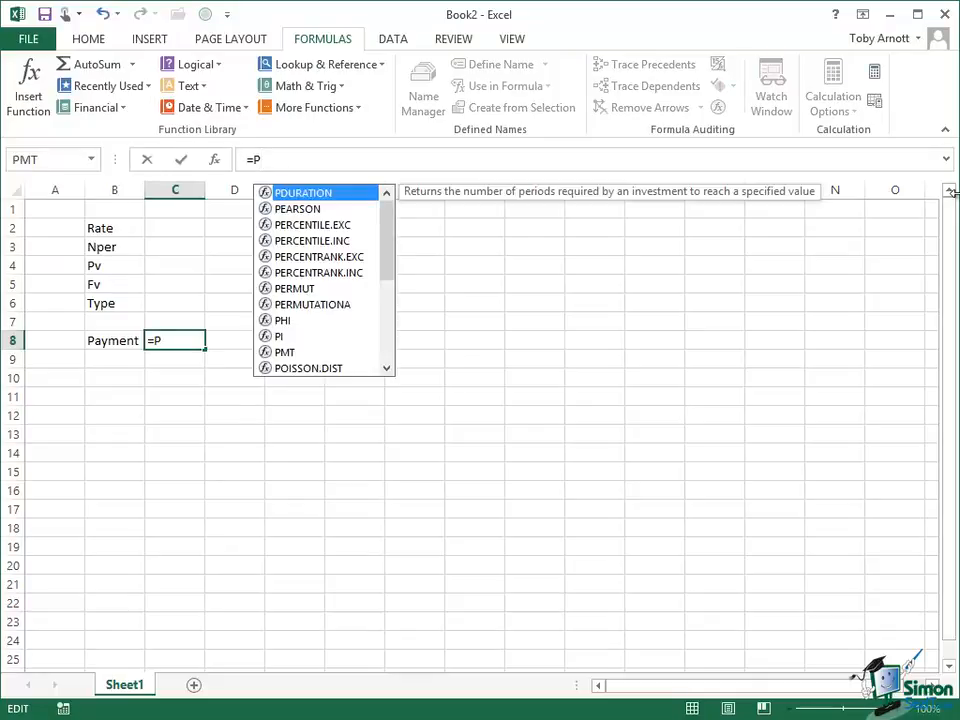
double_click(282, 353)
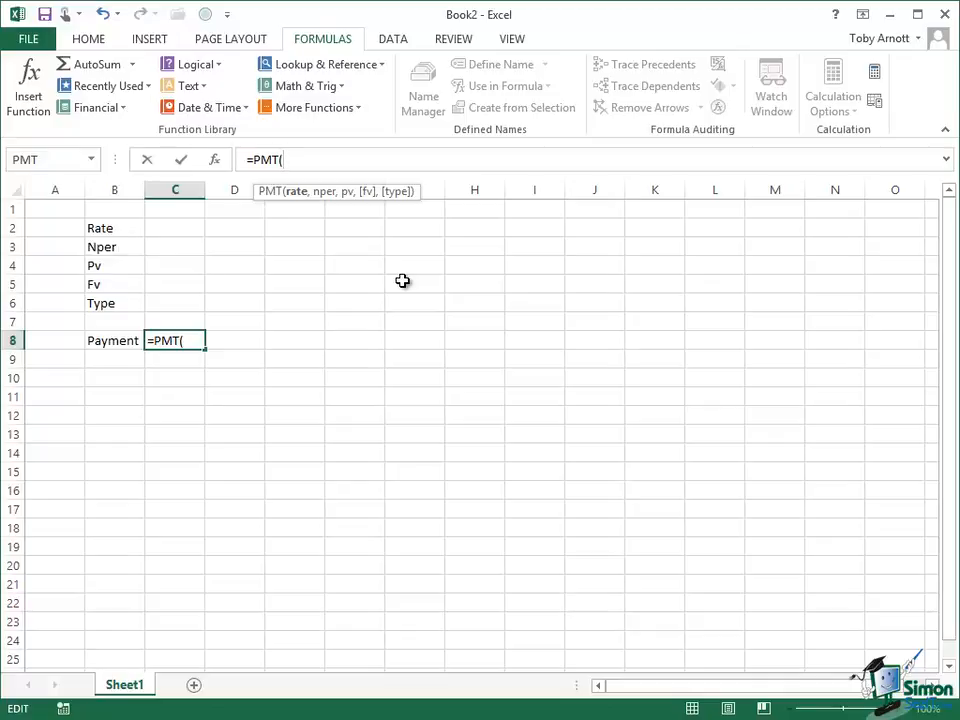
left_click(214, 162)
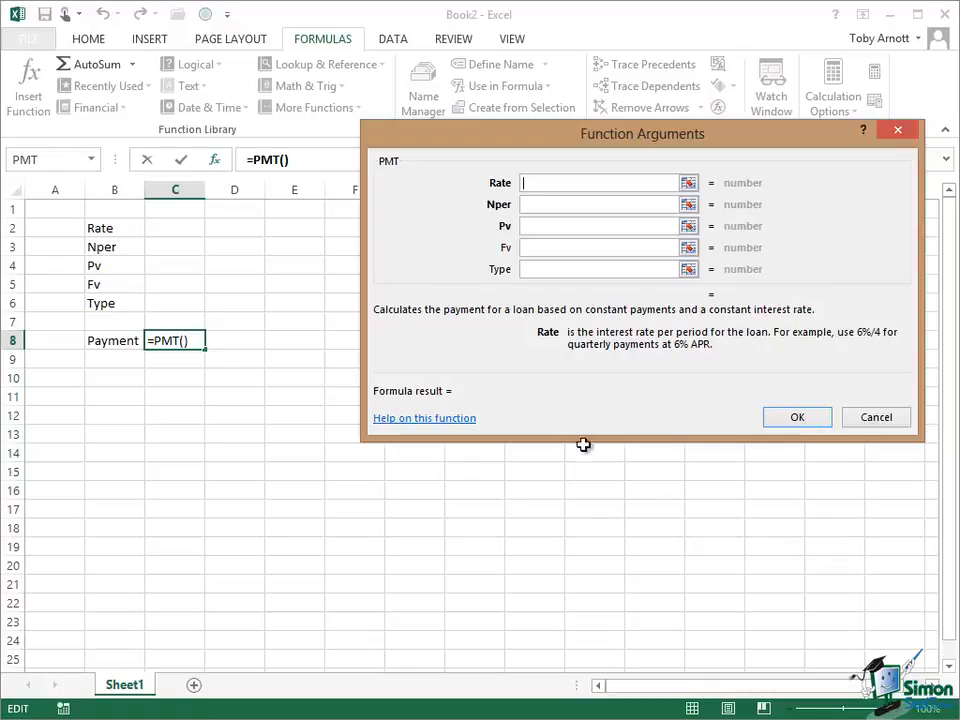
left_click(534, 205)
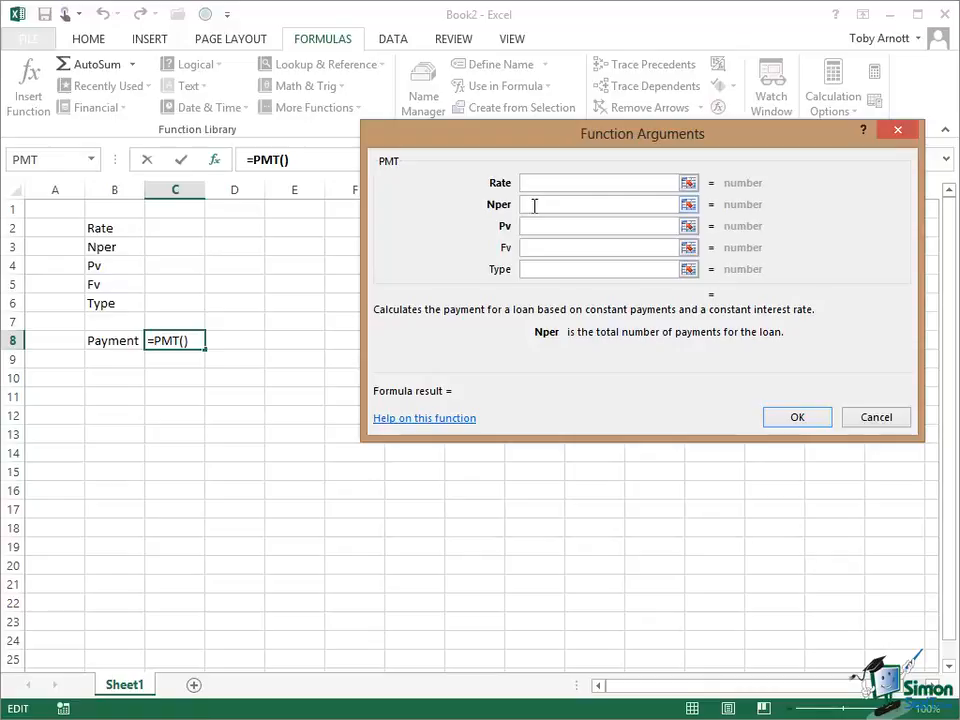
left_click(528, 227)
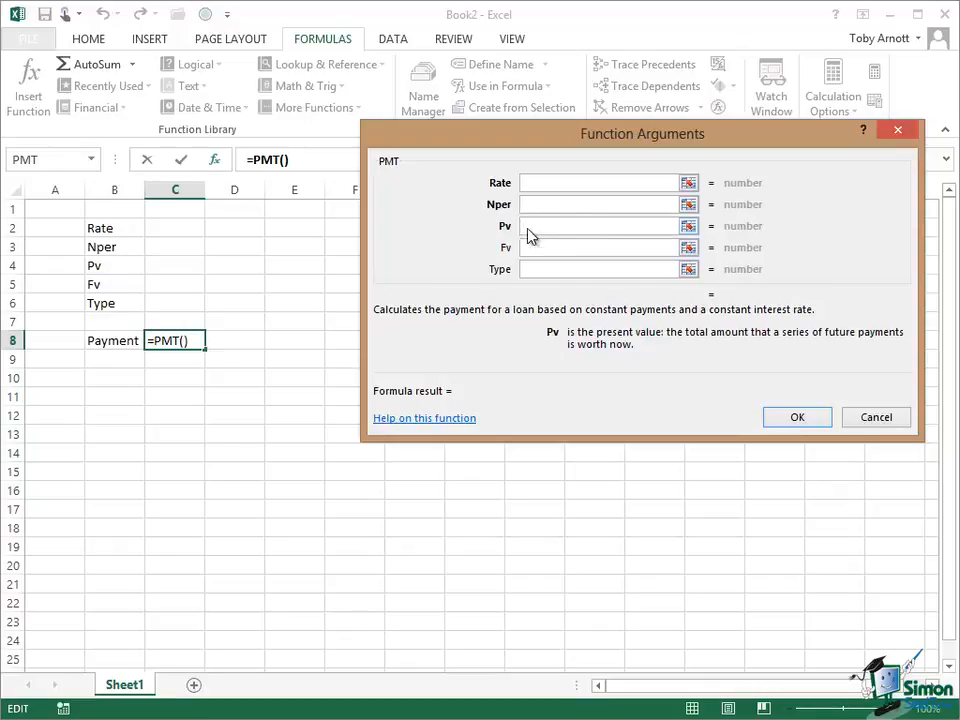
left_click(525, 248)
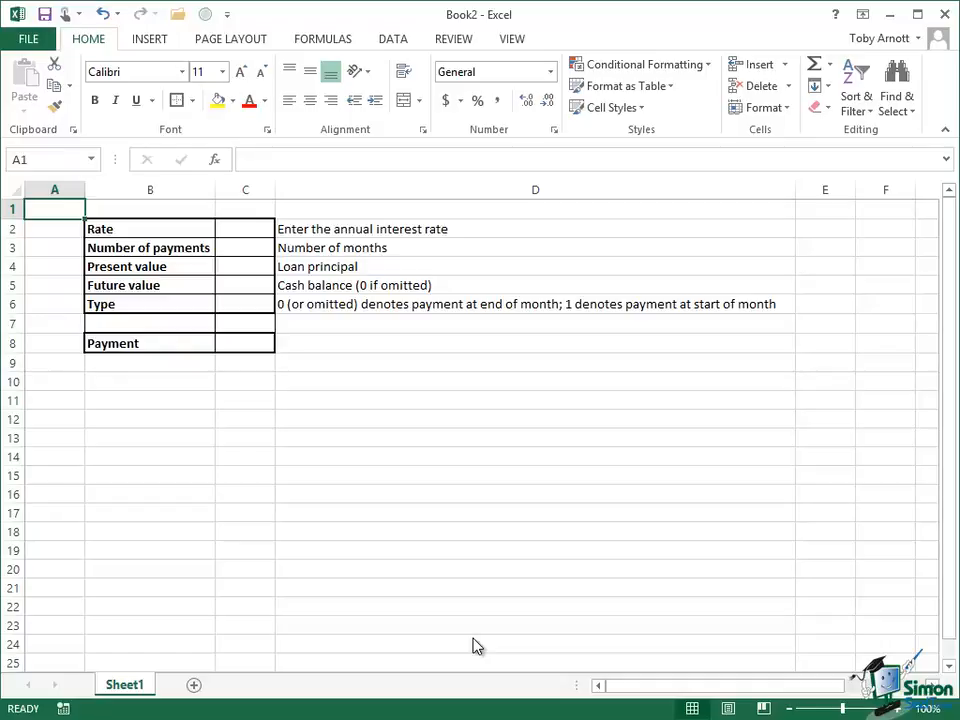
Step: Start a PMT function in the Payment cell C8 and open its function arguments, keeping the input cells in column C uncovered
left_click(253, 345)
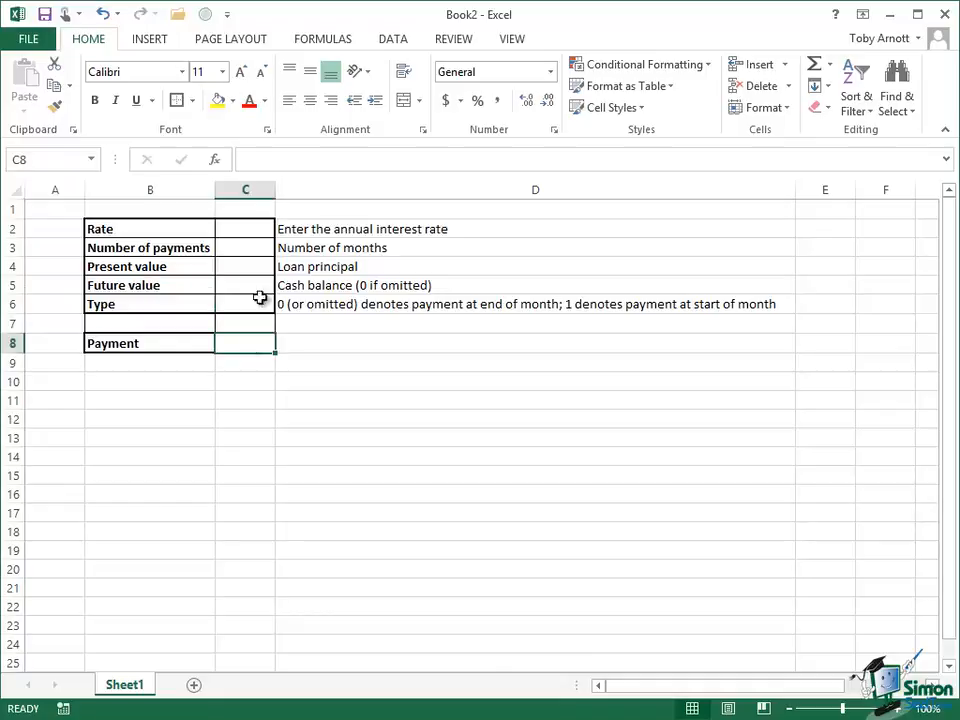
left_click(257, 158)
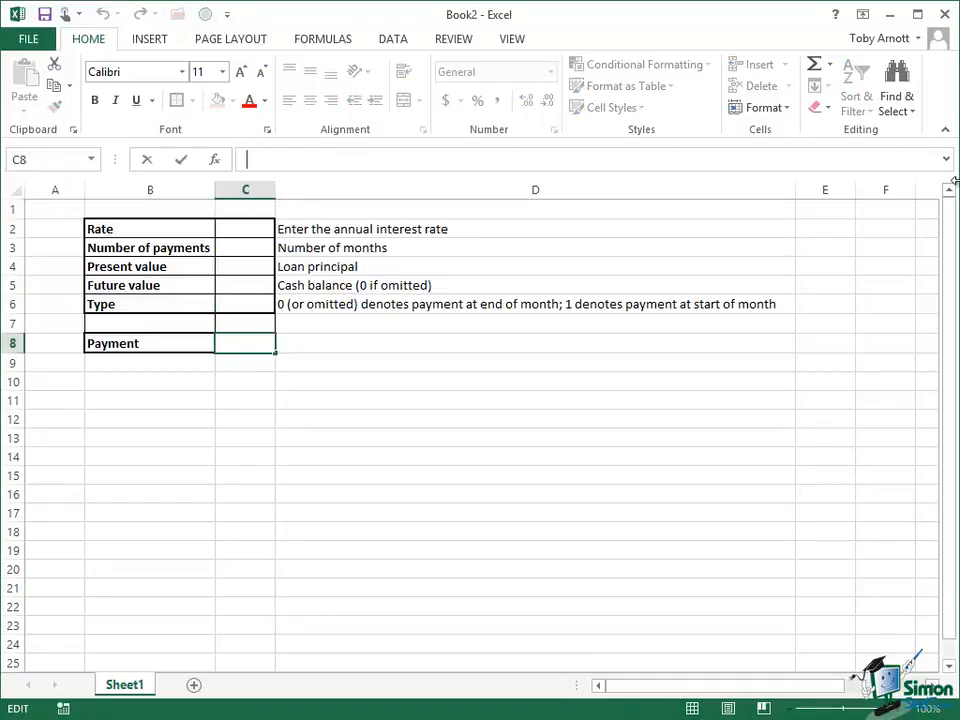
type("=P")
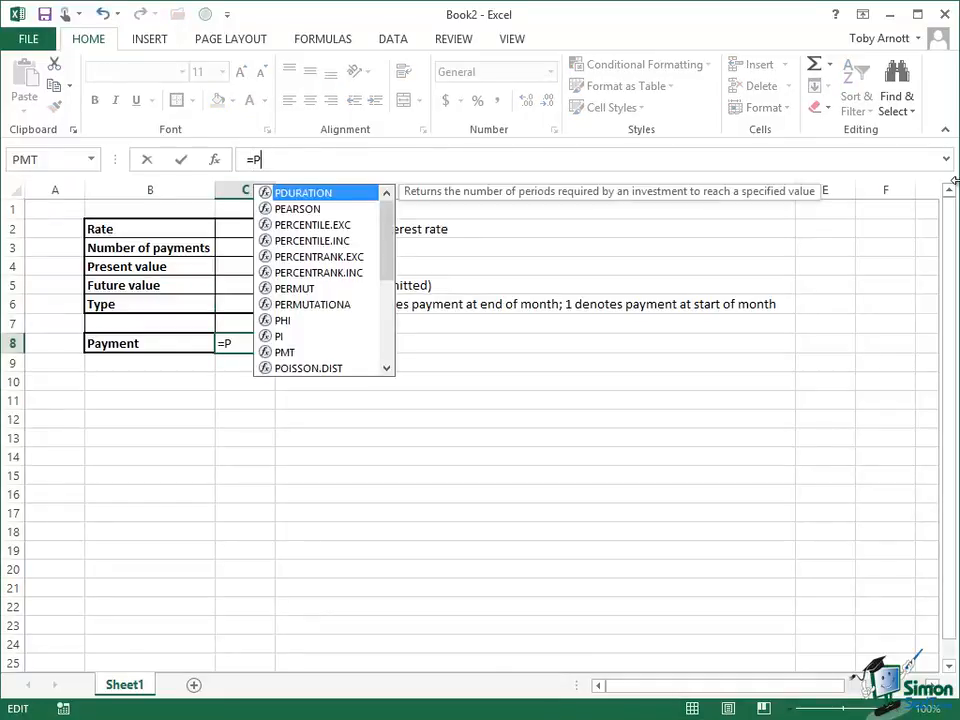
double_click(292, 354)
left_click(213, 161)
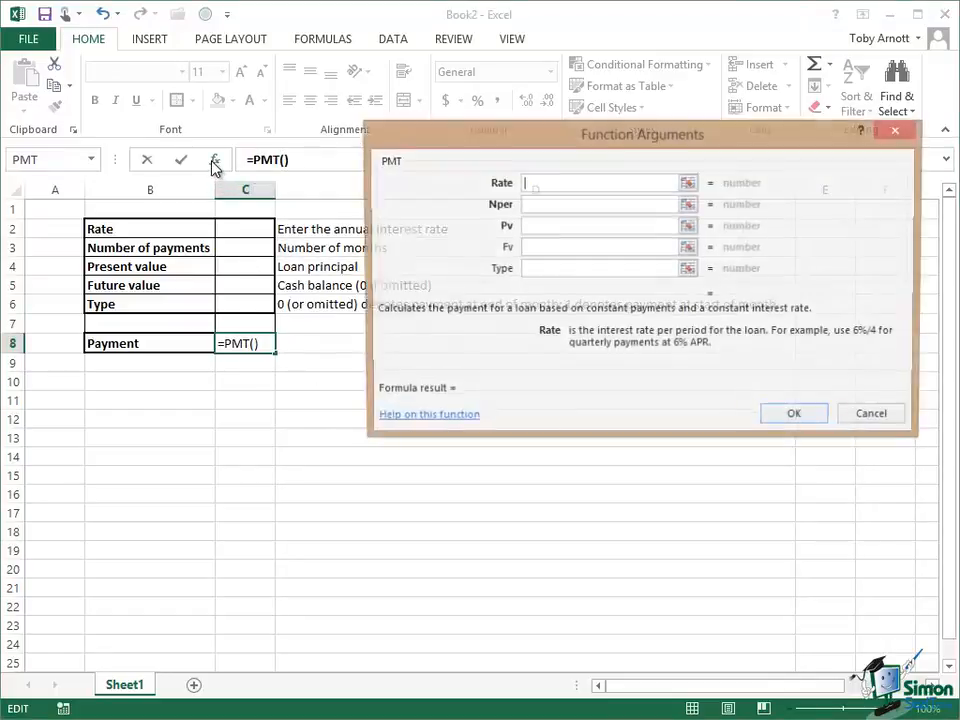
left_click_drag(444, 137, 359, 388)
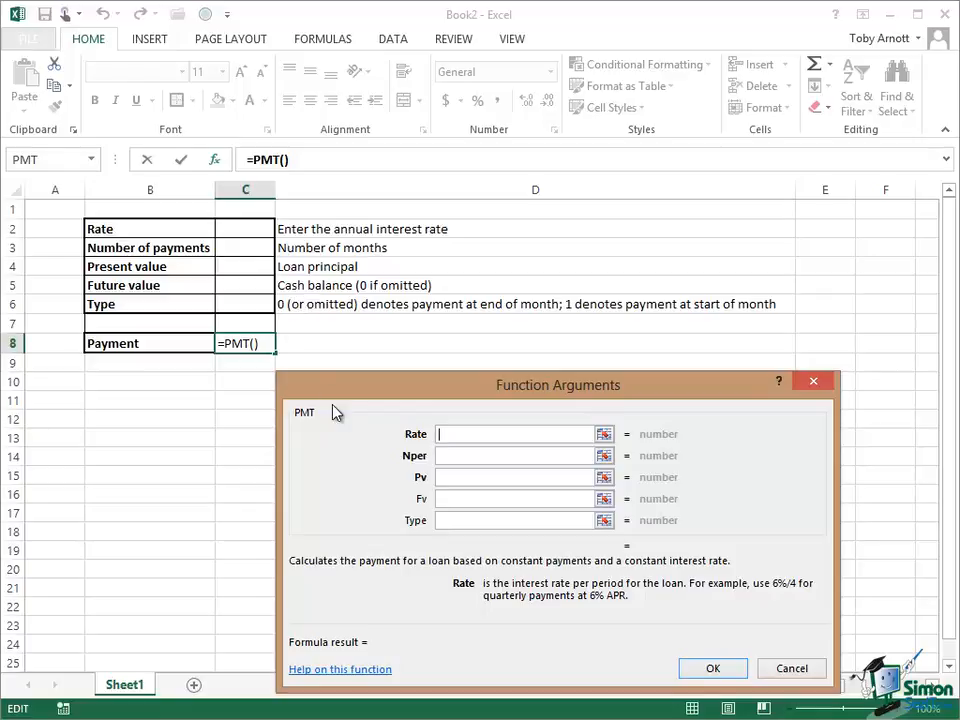
left_click_drag(317, 396, 381, 189)
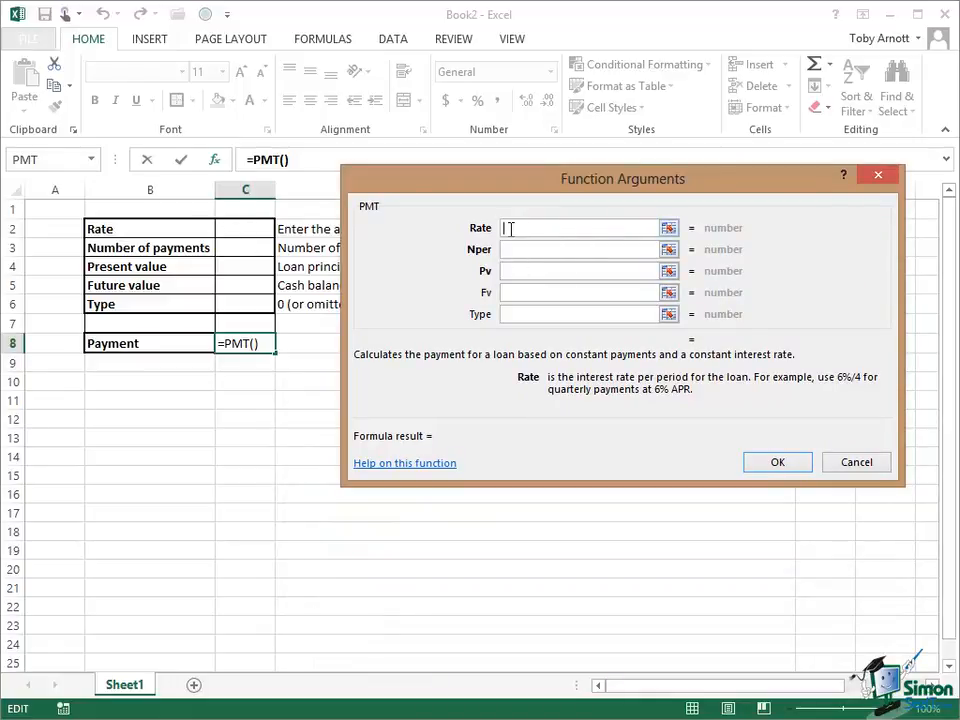
Step: Link the PMT arguments to the input cells: Rate to C2, Nper to C3, Pv to C4, Fv to C5 and Type to C6
left_click(243, 230)
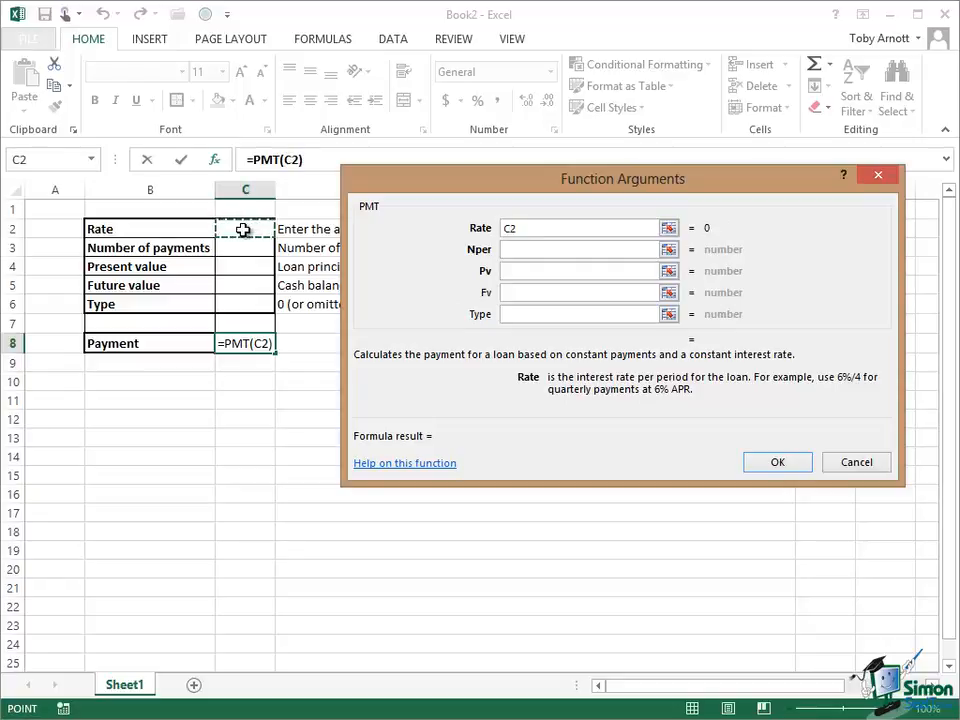
left_click(533, 252)
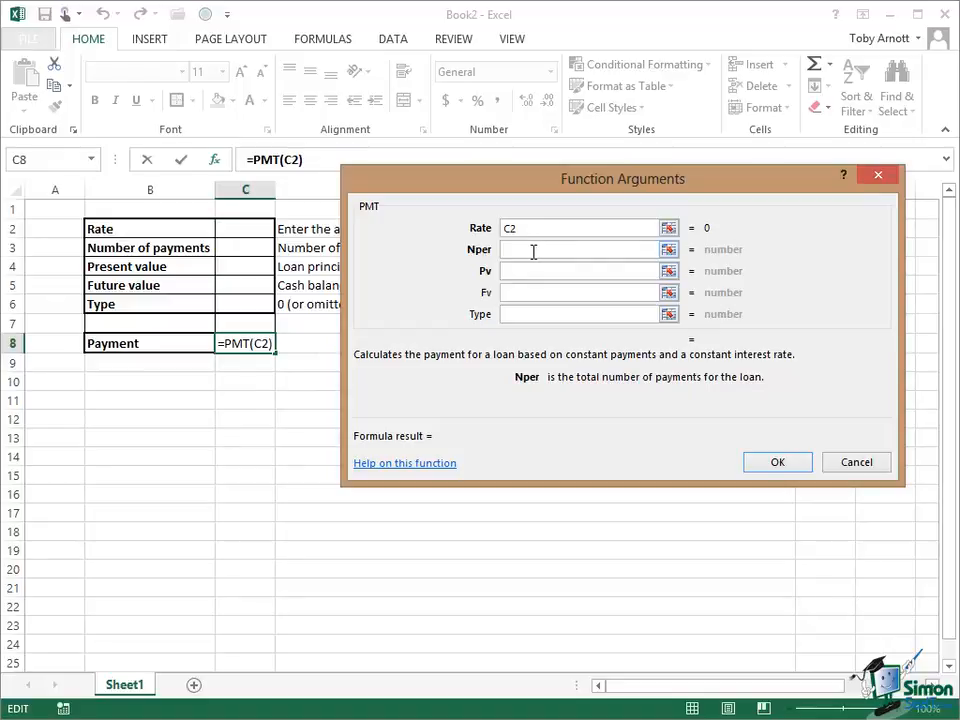
left_click(241, 247)
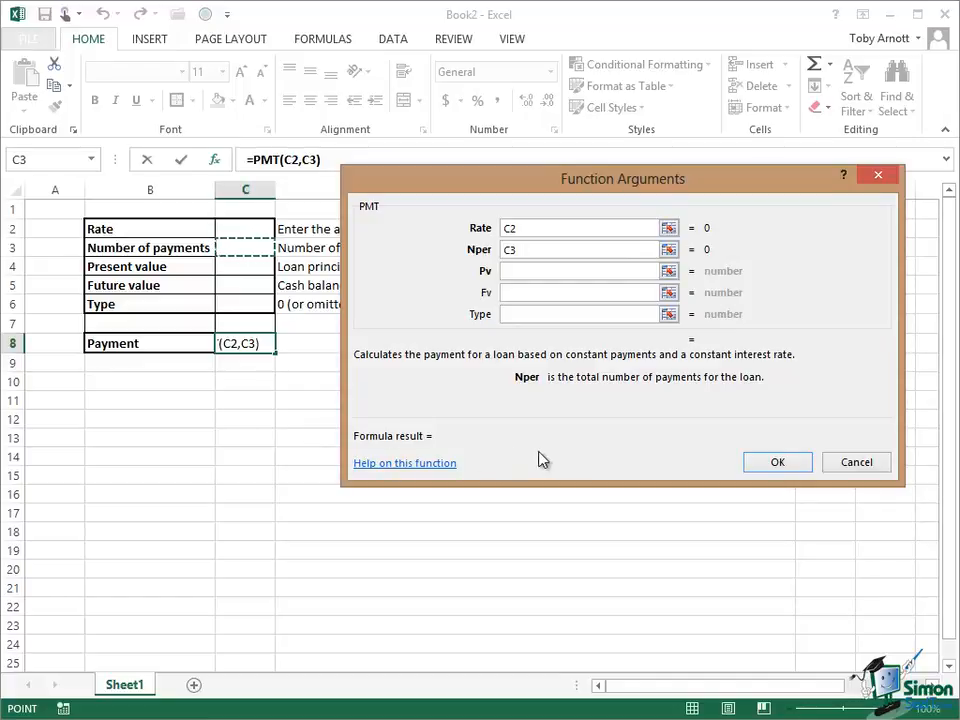
left_click(524, 270)
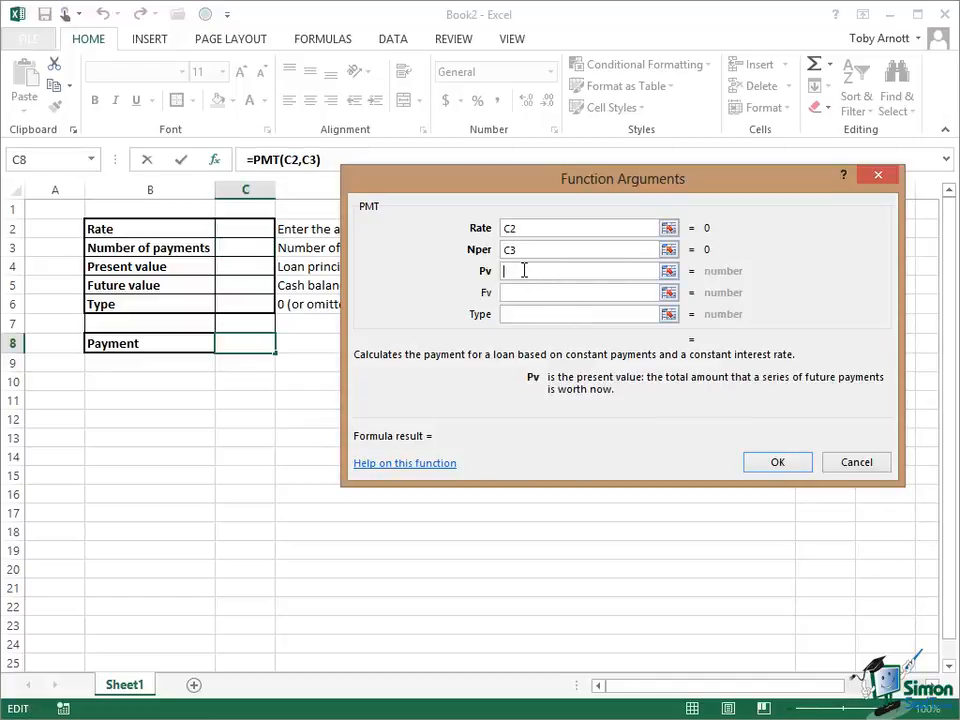
left_click(240, 267)
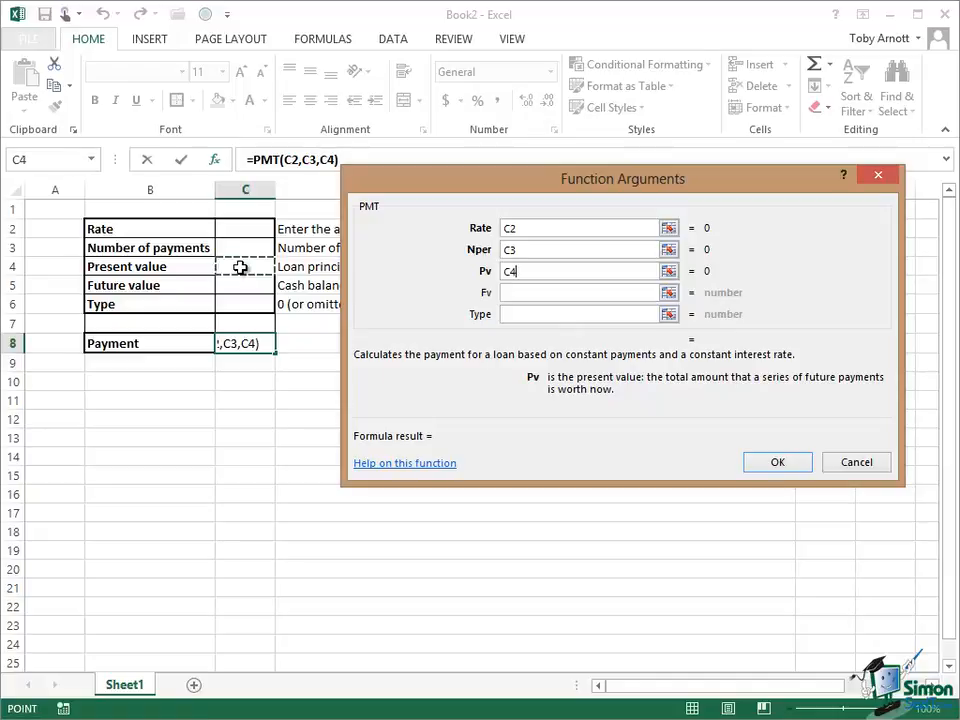
left_click(518, 291)
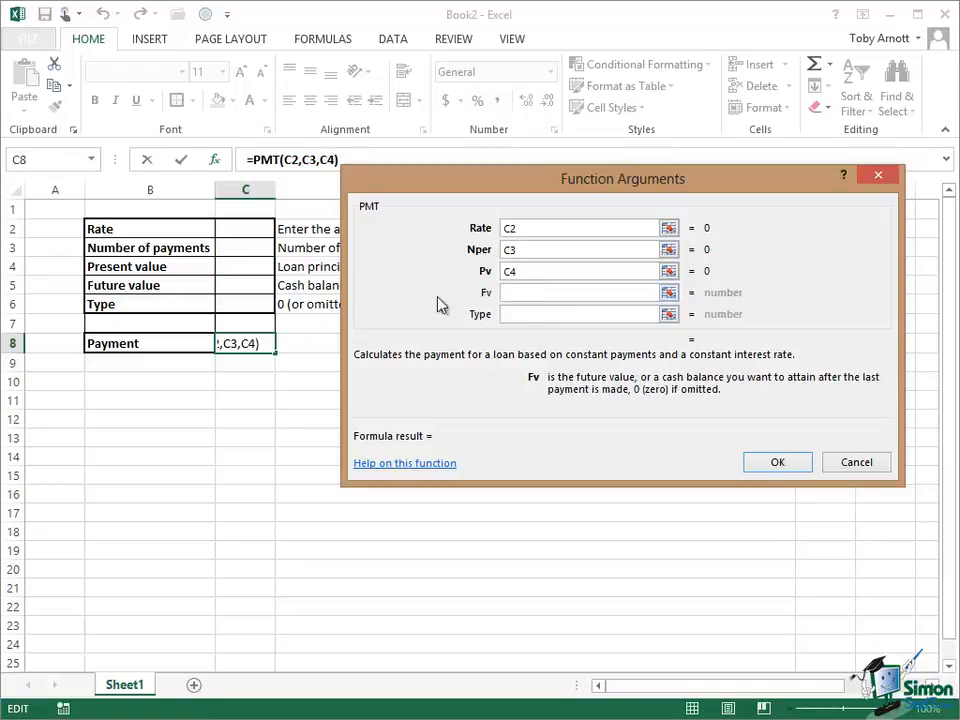
left_click(242, 286)
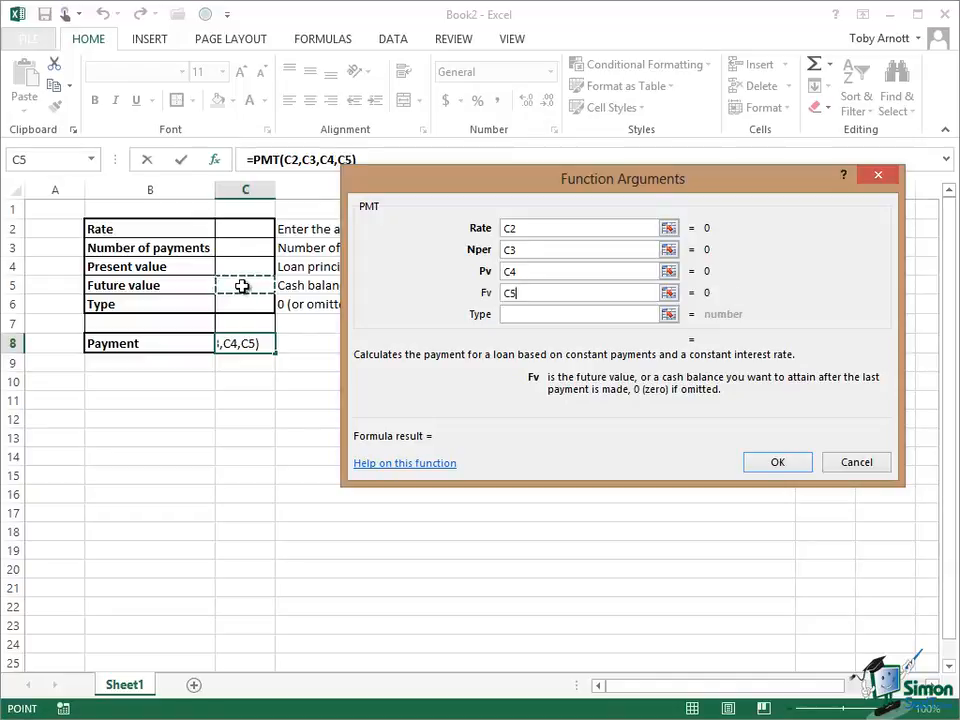
left_click(533, 313)
left_click(246, 301)
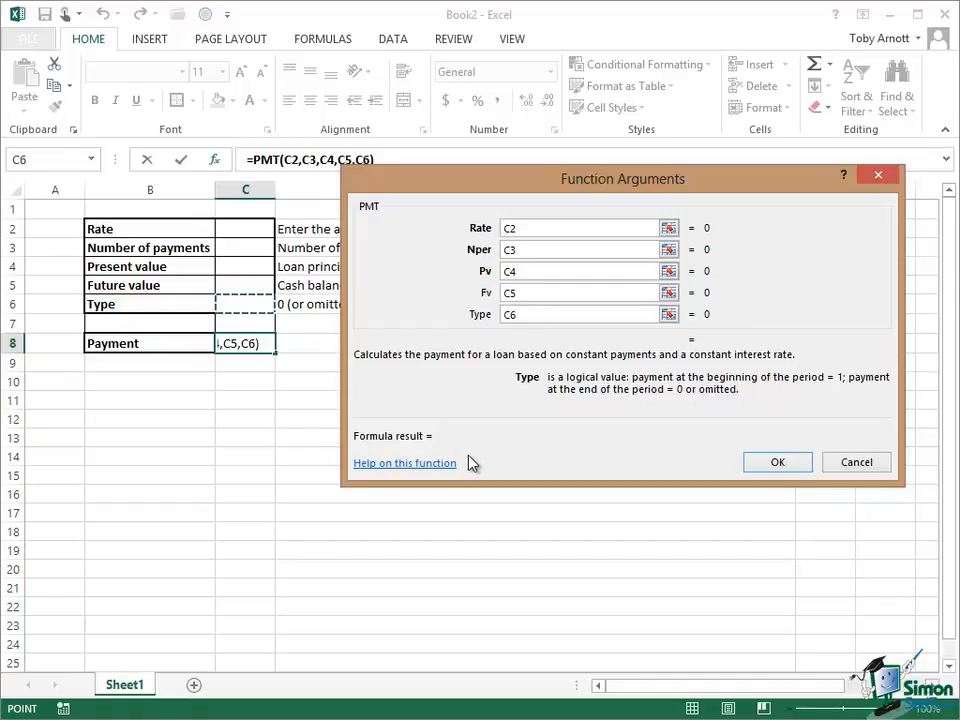
Step: Convert the Rate argument to a monthly rate as C2/12 and accept the PMT formula
left_click(524, 228)
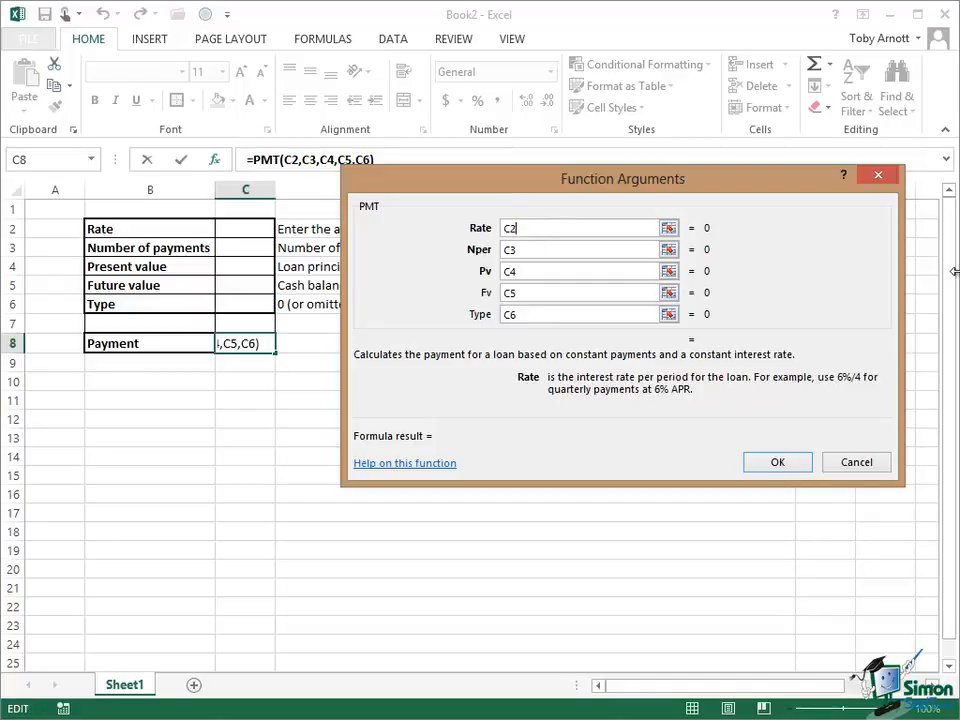
type("/12")
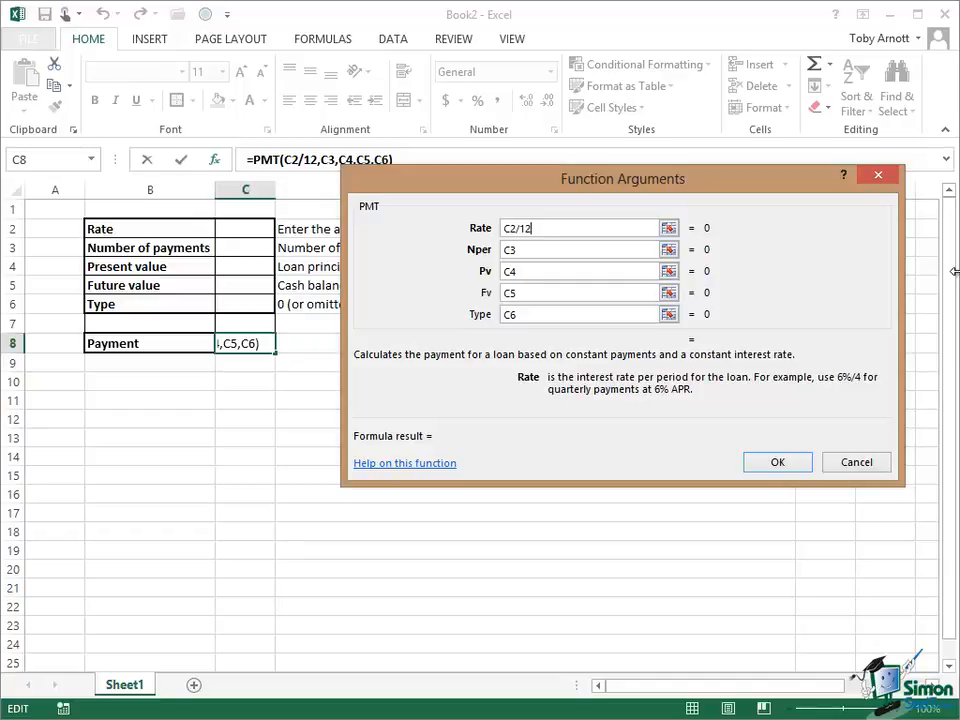
left_click(778, 465)
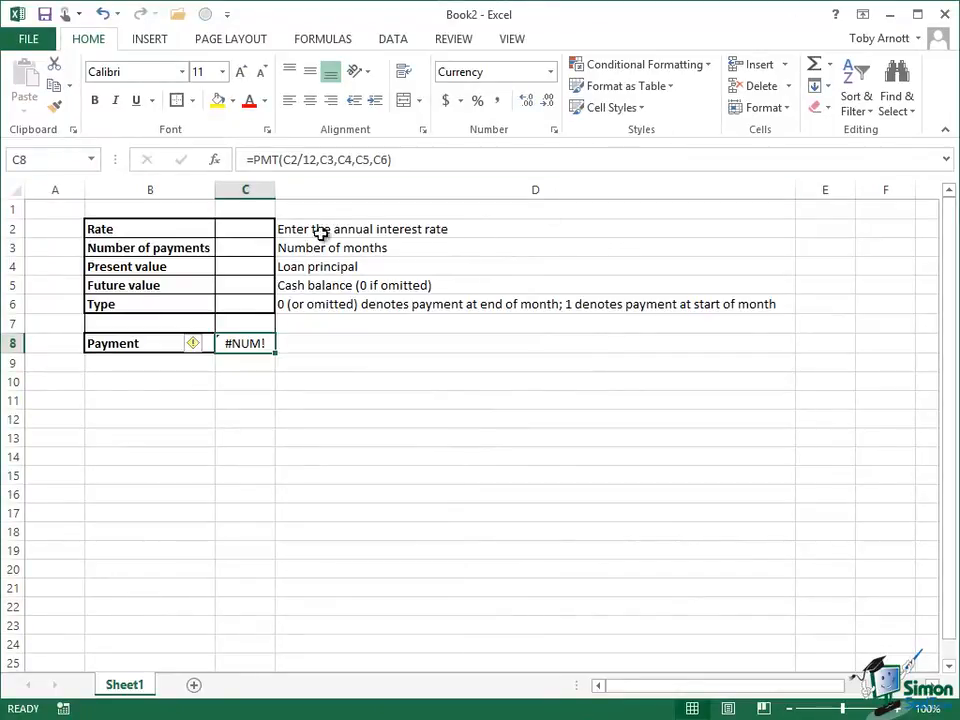
Step: Enter 5% as the annual interest rate in C2 and 60 as the number of payments in C3
left_click(252, 229)
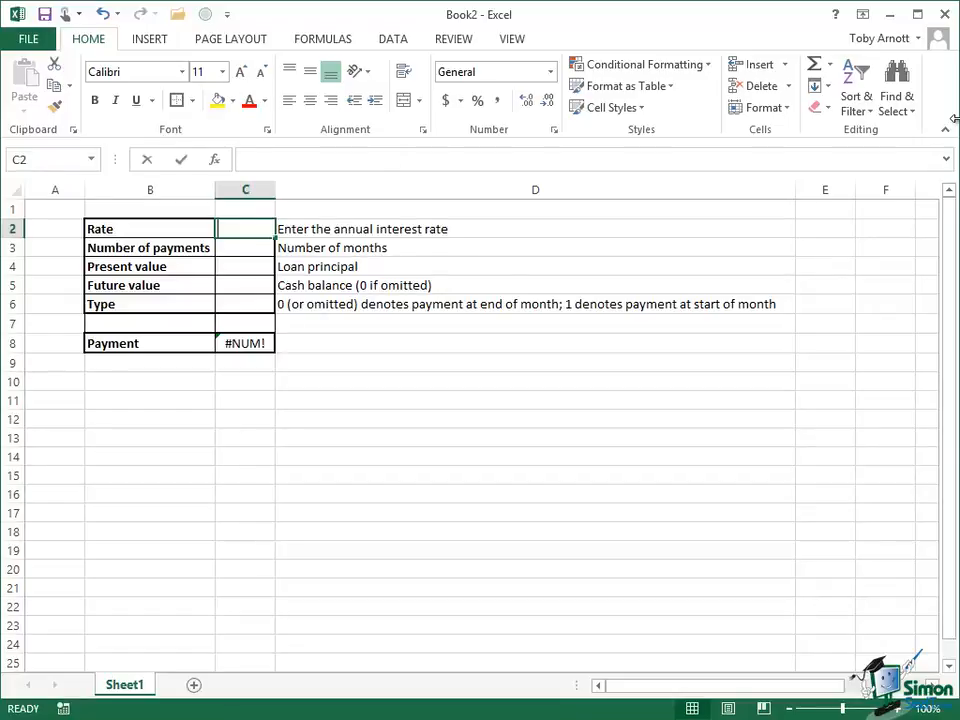
type("5")
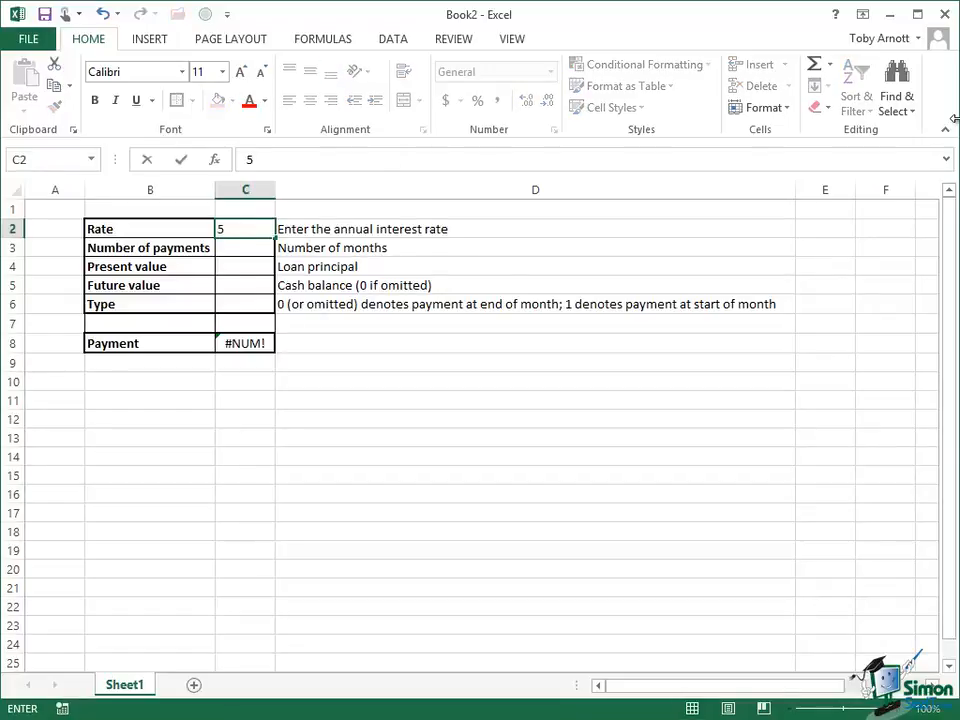
type("%")
key("ctrl+Return")
key("Return")
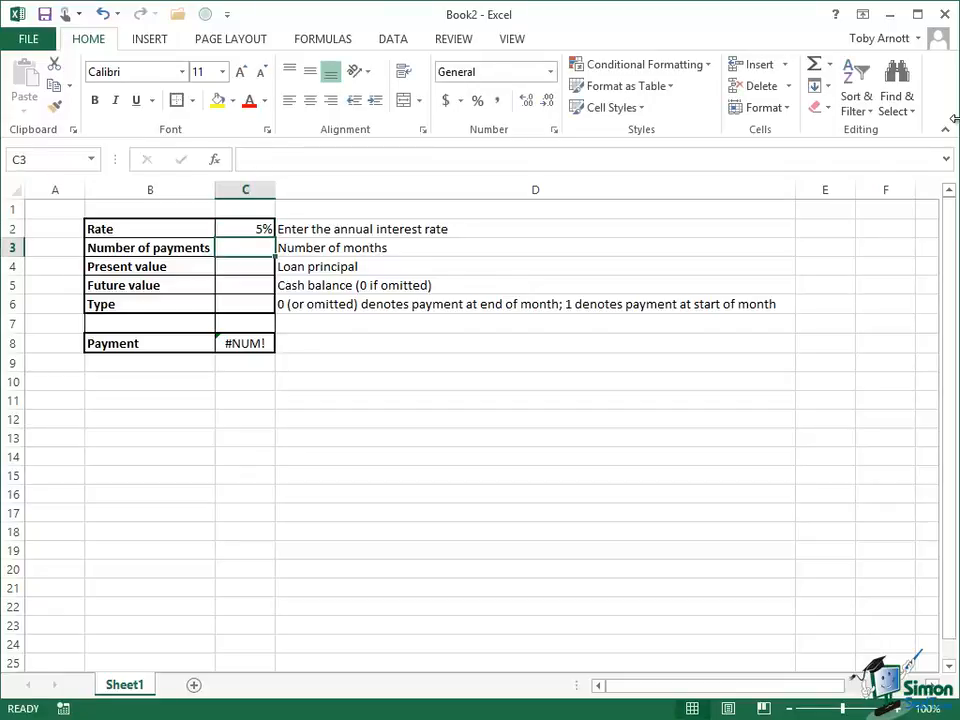
type("60")
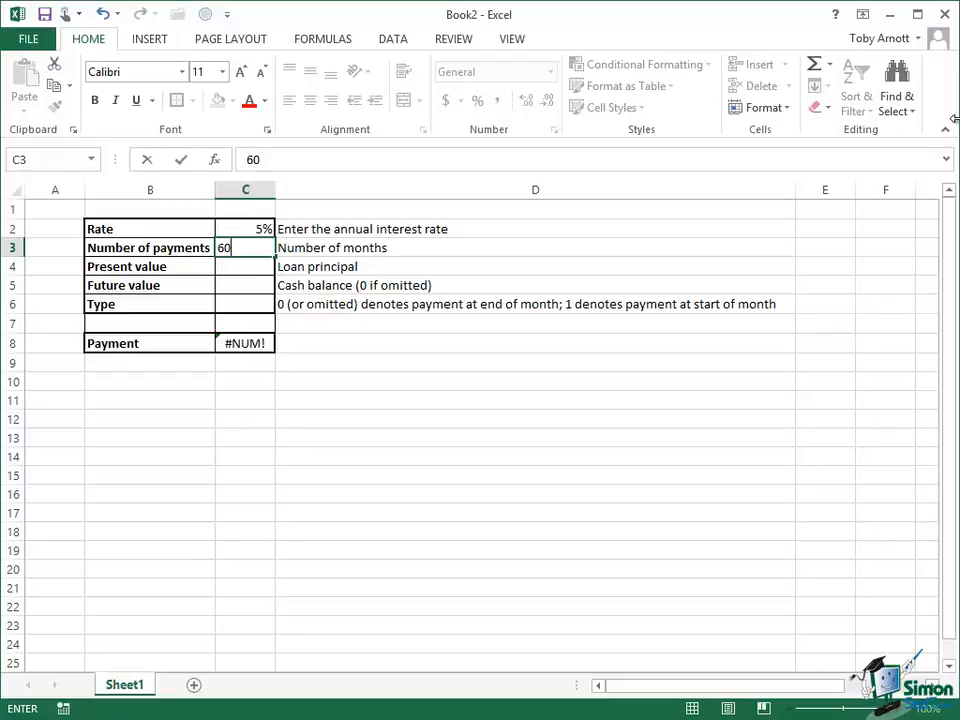
key("ctrl+Return")
key("Return")
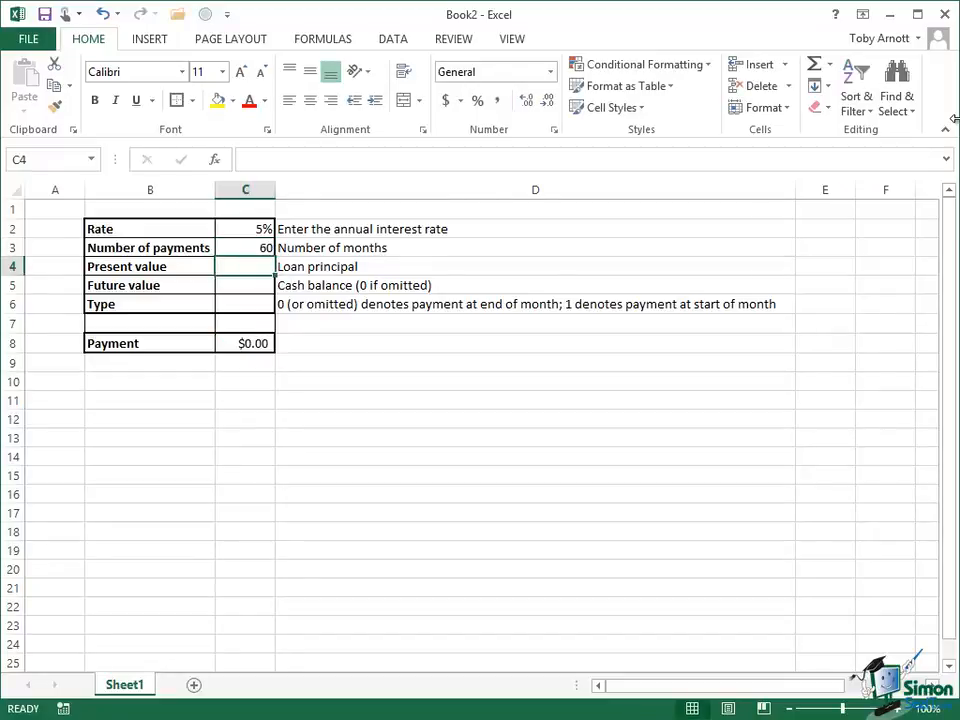
Step: Enter $5,000 as the loan principal in the Present value cell C4
type("$5,00")
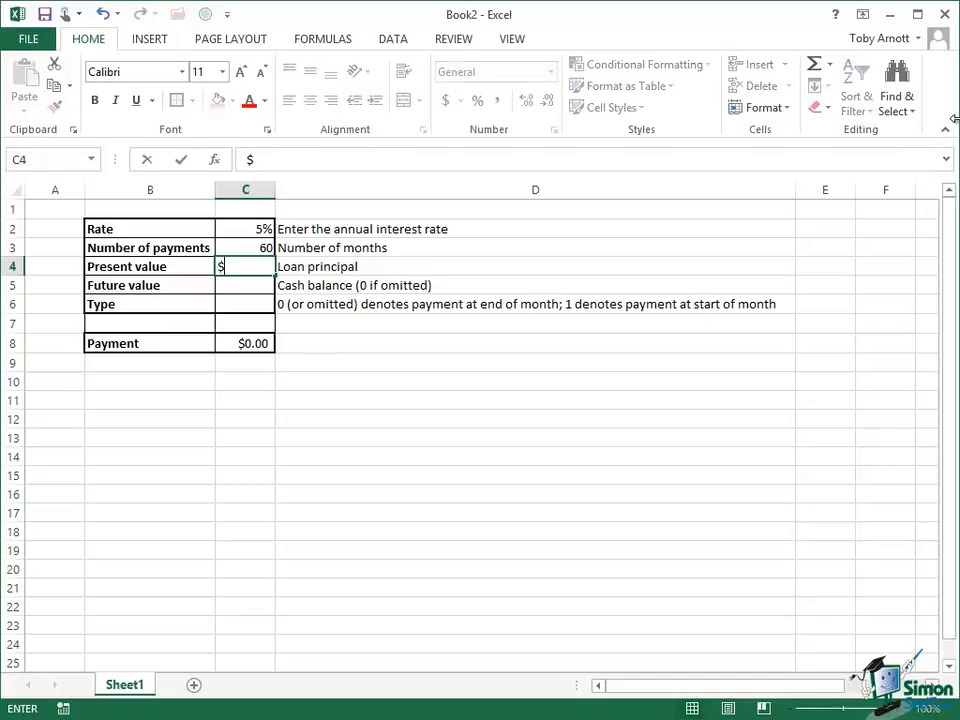
type("000")
key("Return")
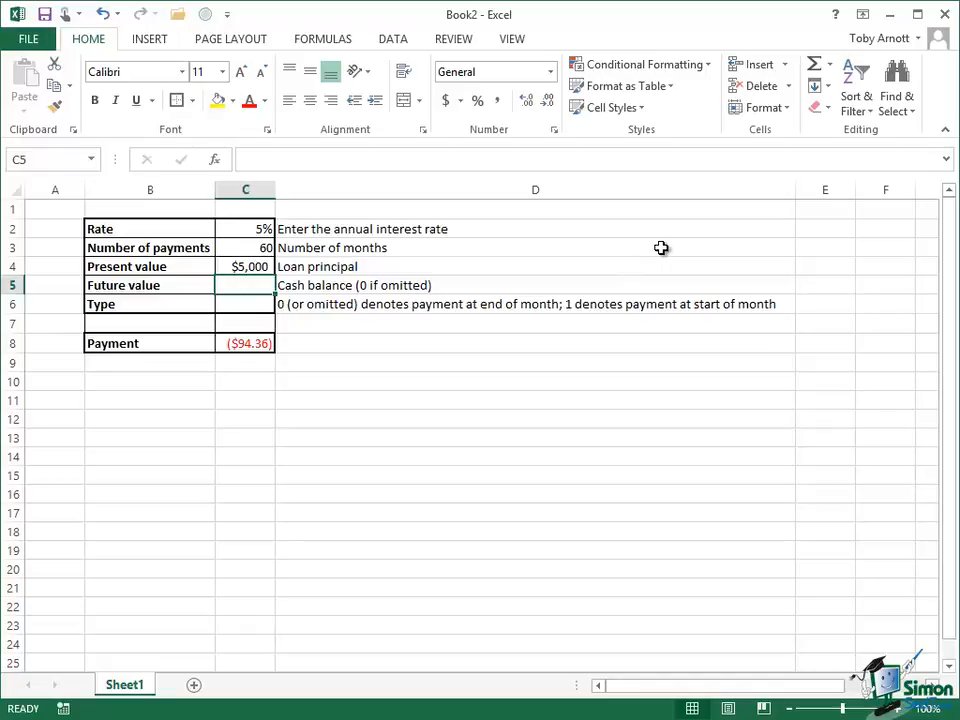
Step: Try -1000 and 1000 as the future value in C5, and clear the cell after testing both
type("-")
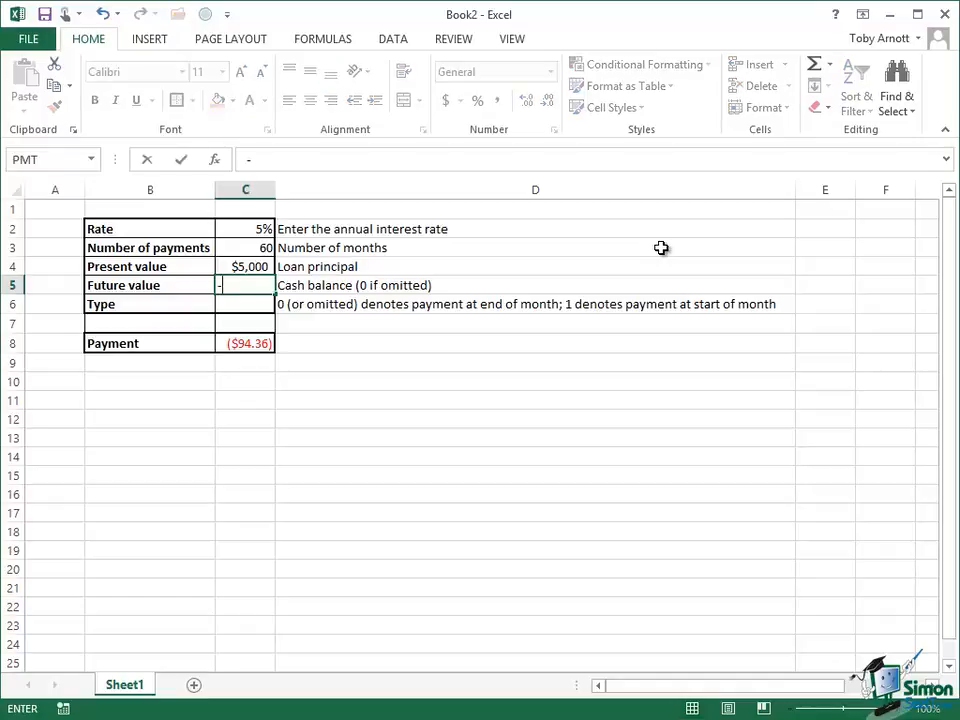
type("1000")
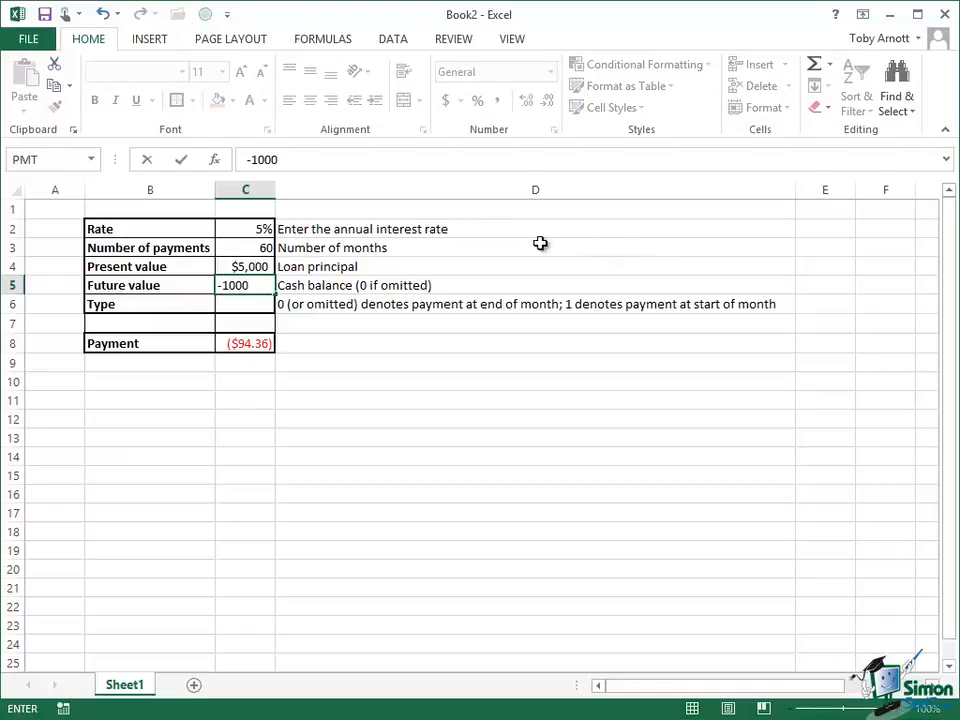
left_click(183, 162)
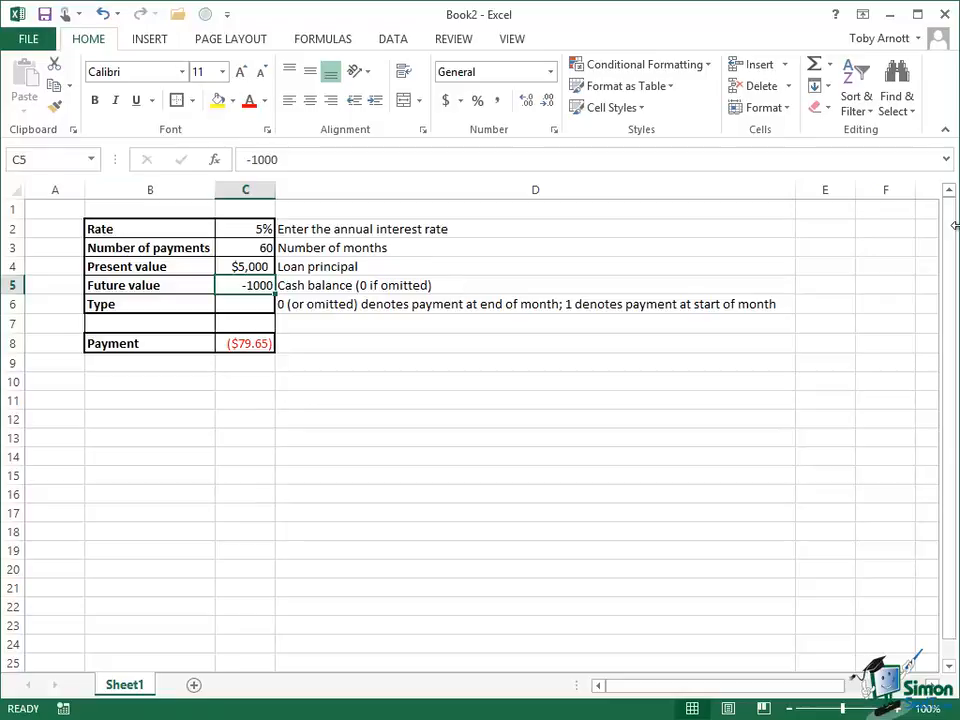
type("1000")
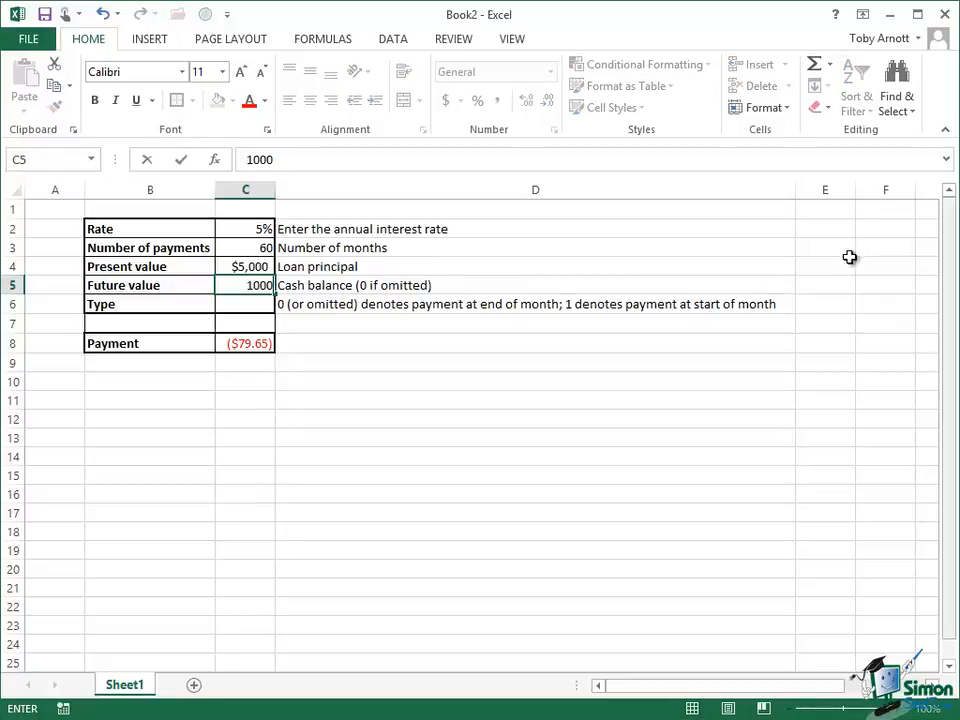
left_click(183, 162)
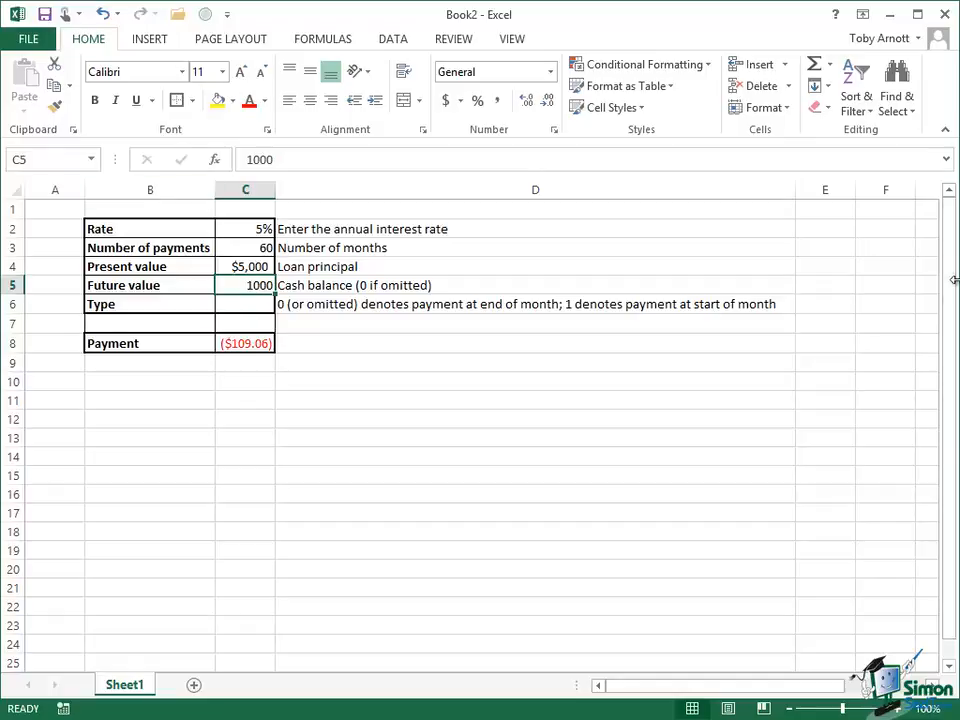
key("Delete")
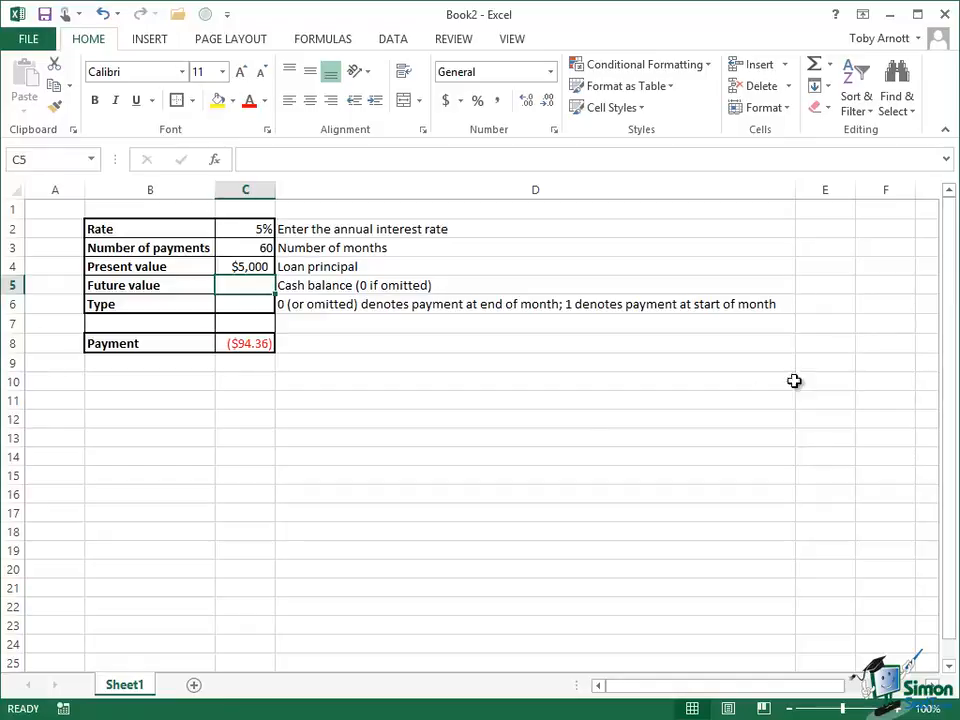
Step: Set the Type in C6 to 1 for payments at the start of the month
left_click(248, 305)
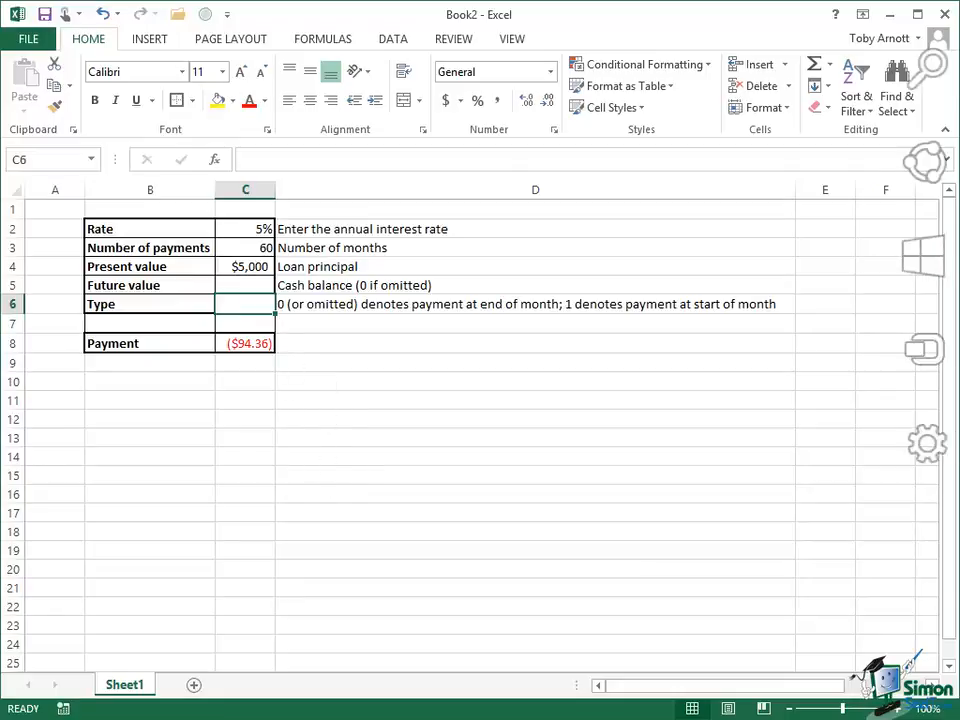
type("1")
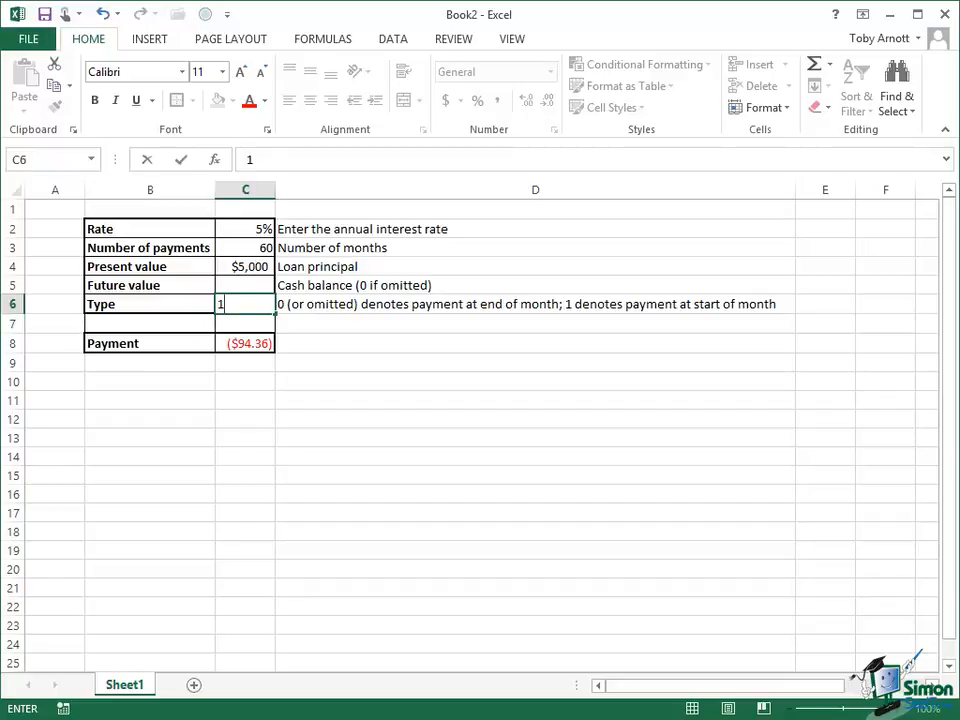
left_click(184, 160)
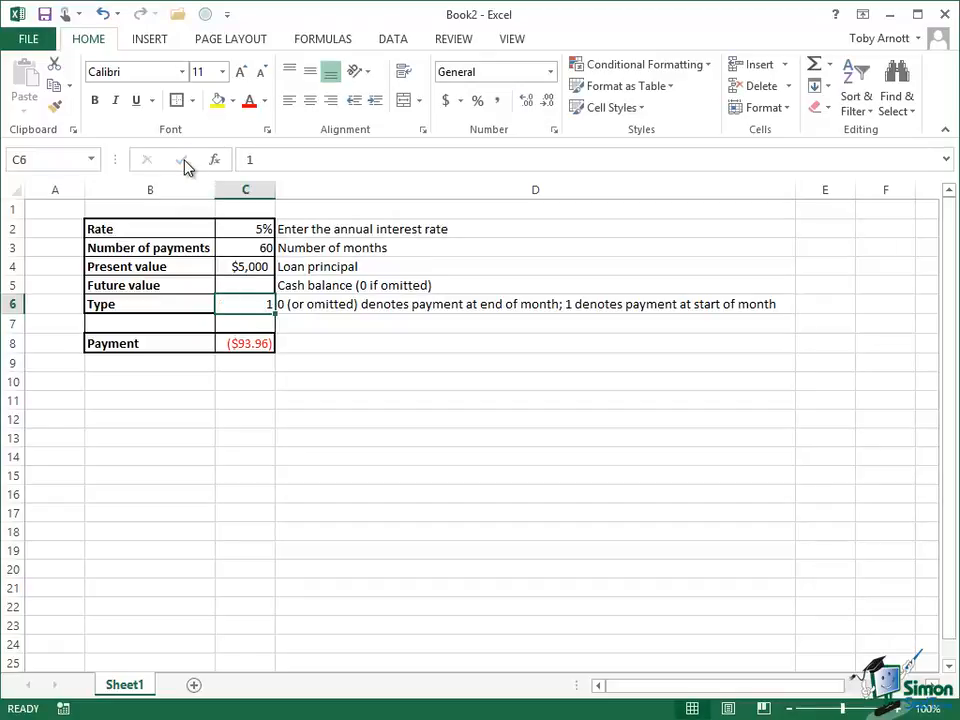